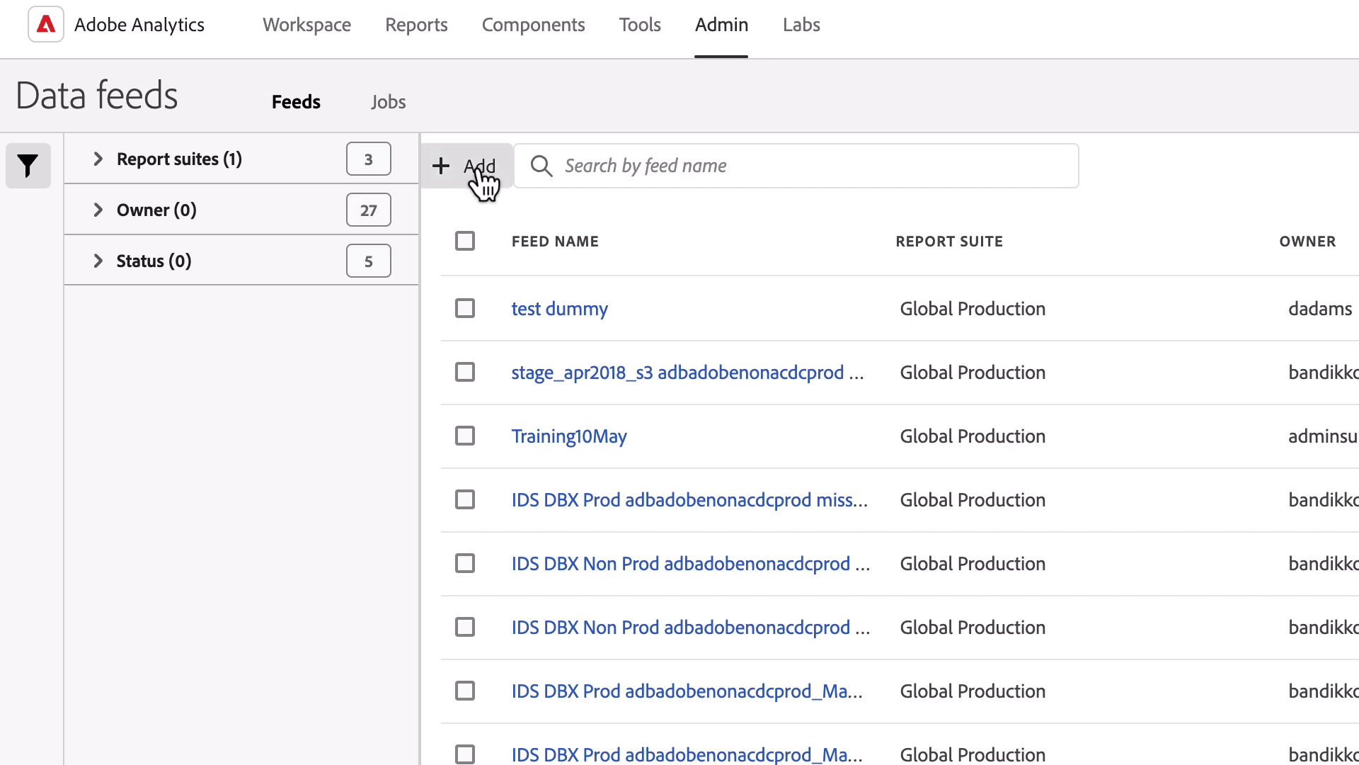
- Create a new data feed named Global Feed for the Global Production report suite, with a notification email
left_click(476, 172)
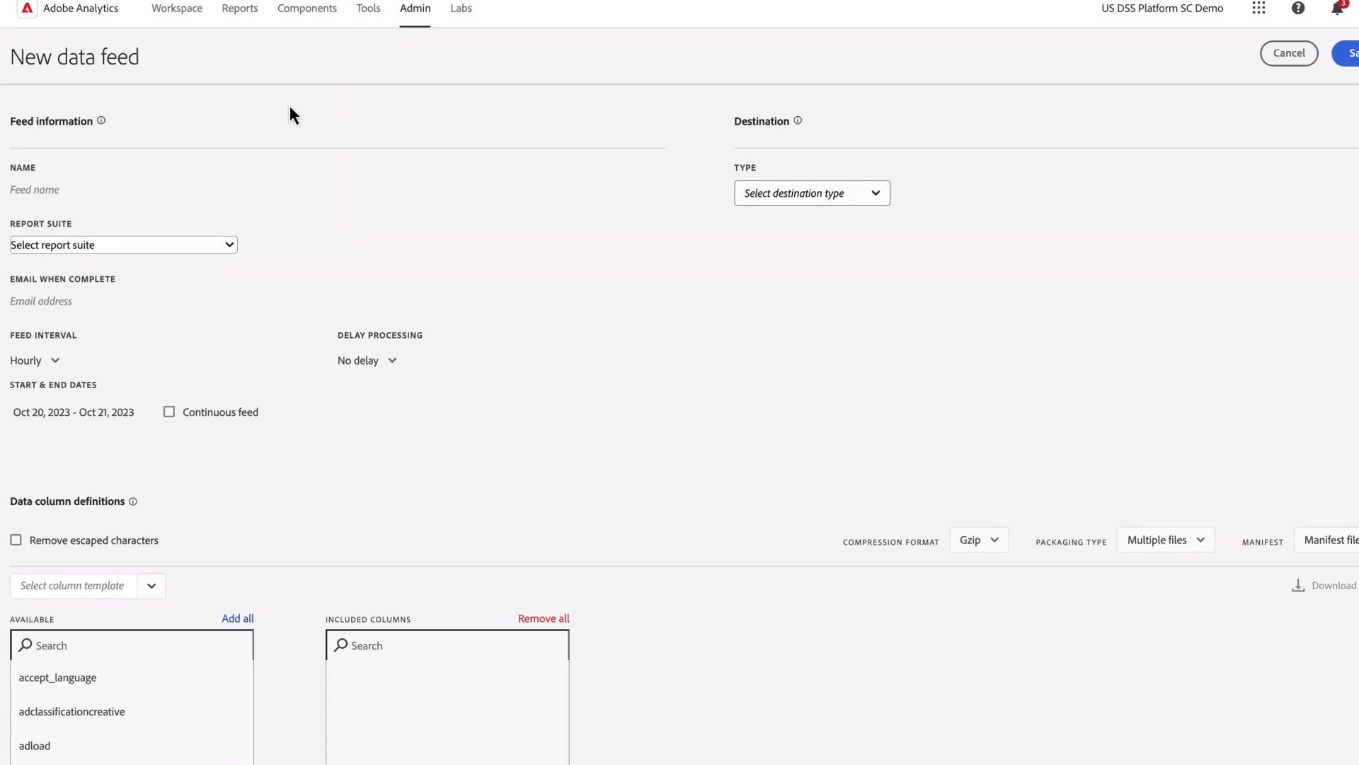
left_click(49, 194)
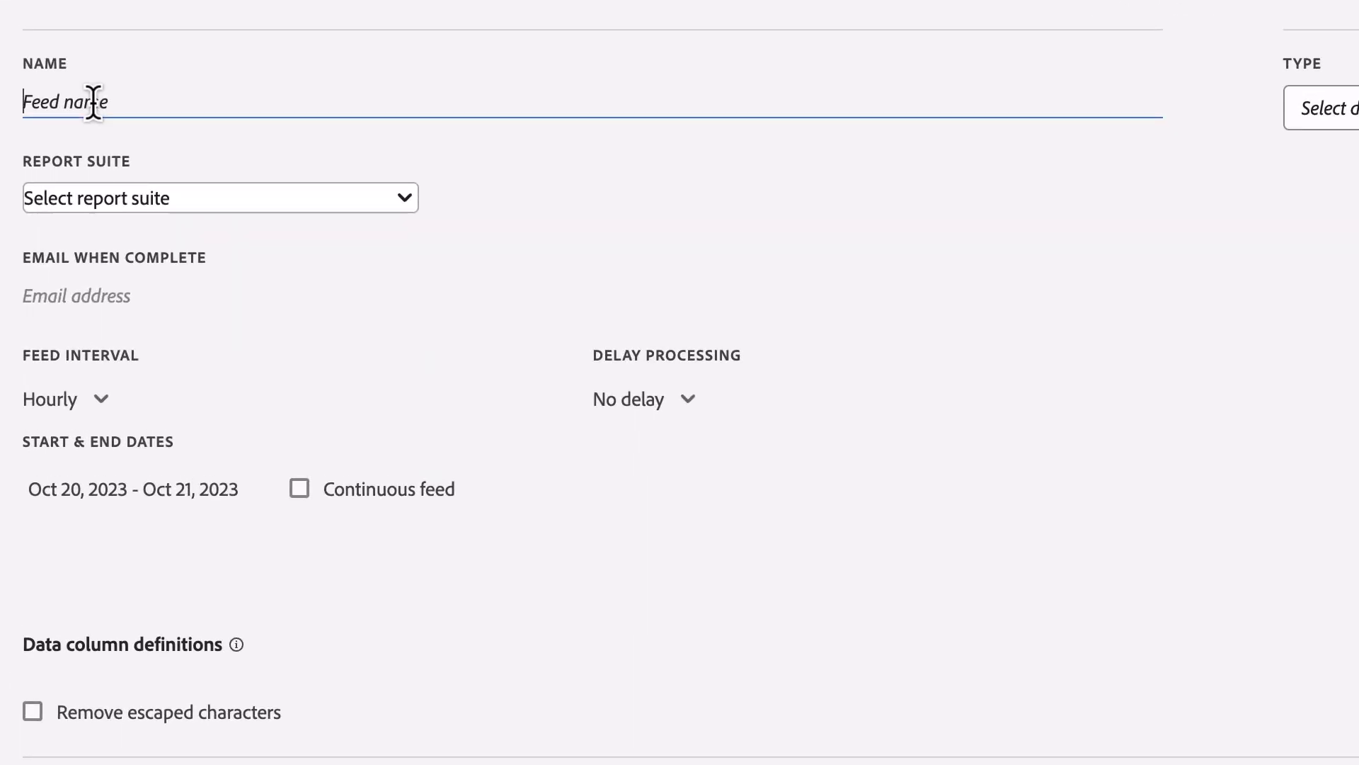
type("Global Feed")
left_click(262, 202)
type("g")
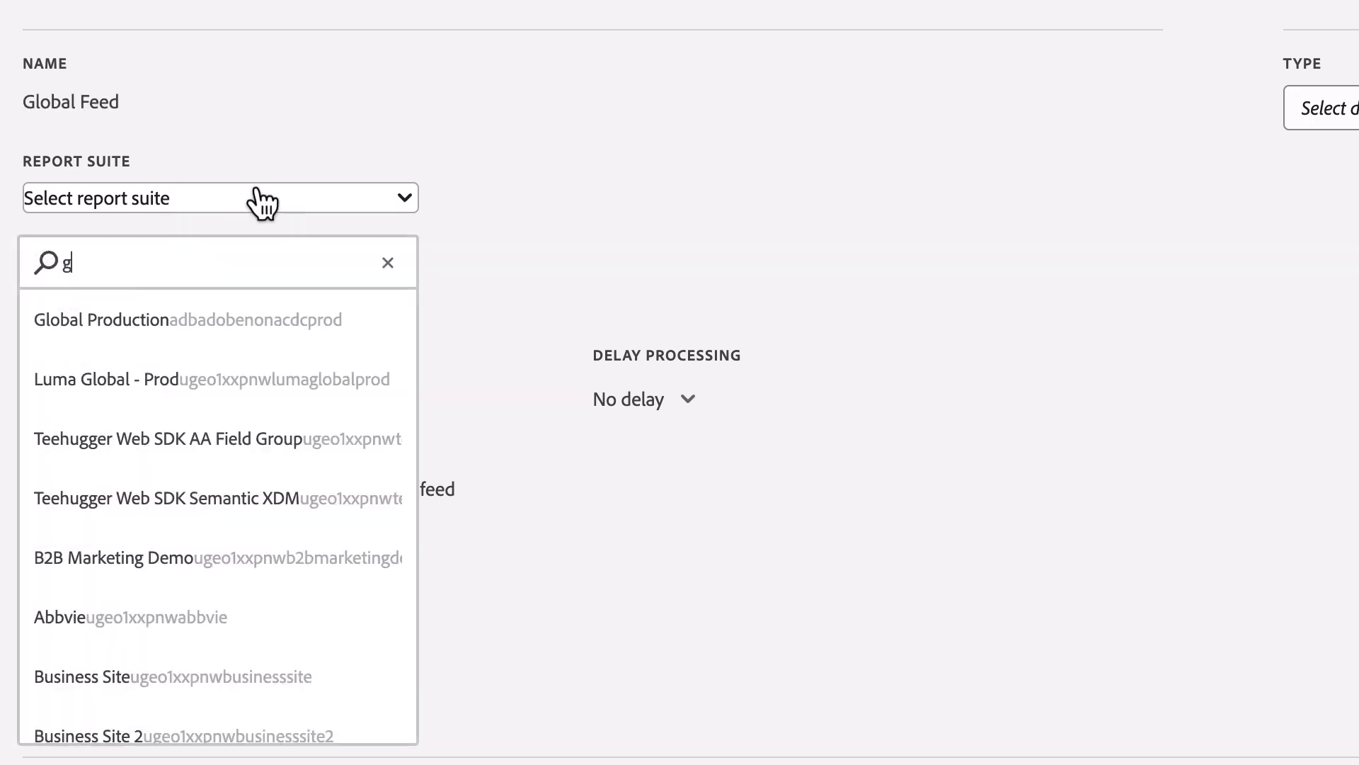
type("lo")
left_click(202, 322)
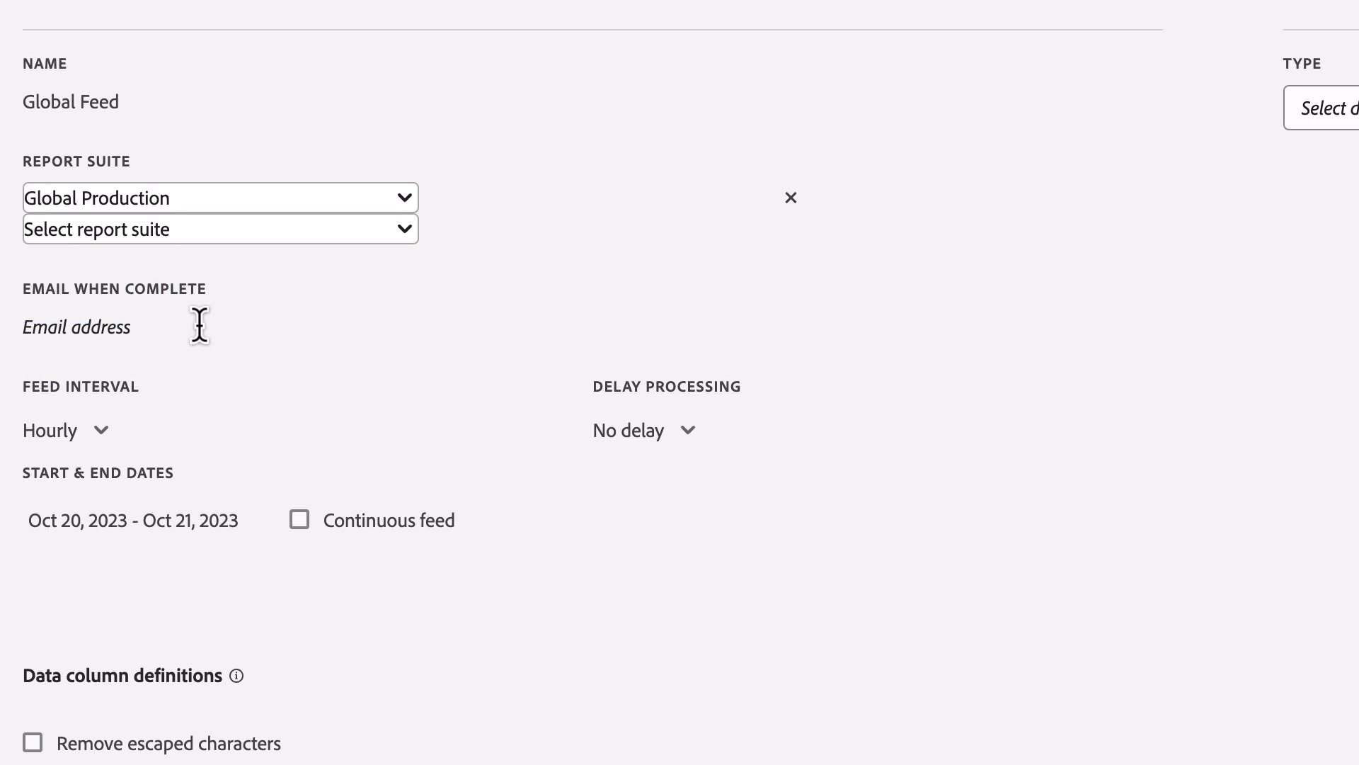
left_click(121, 329)
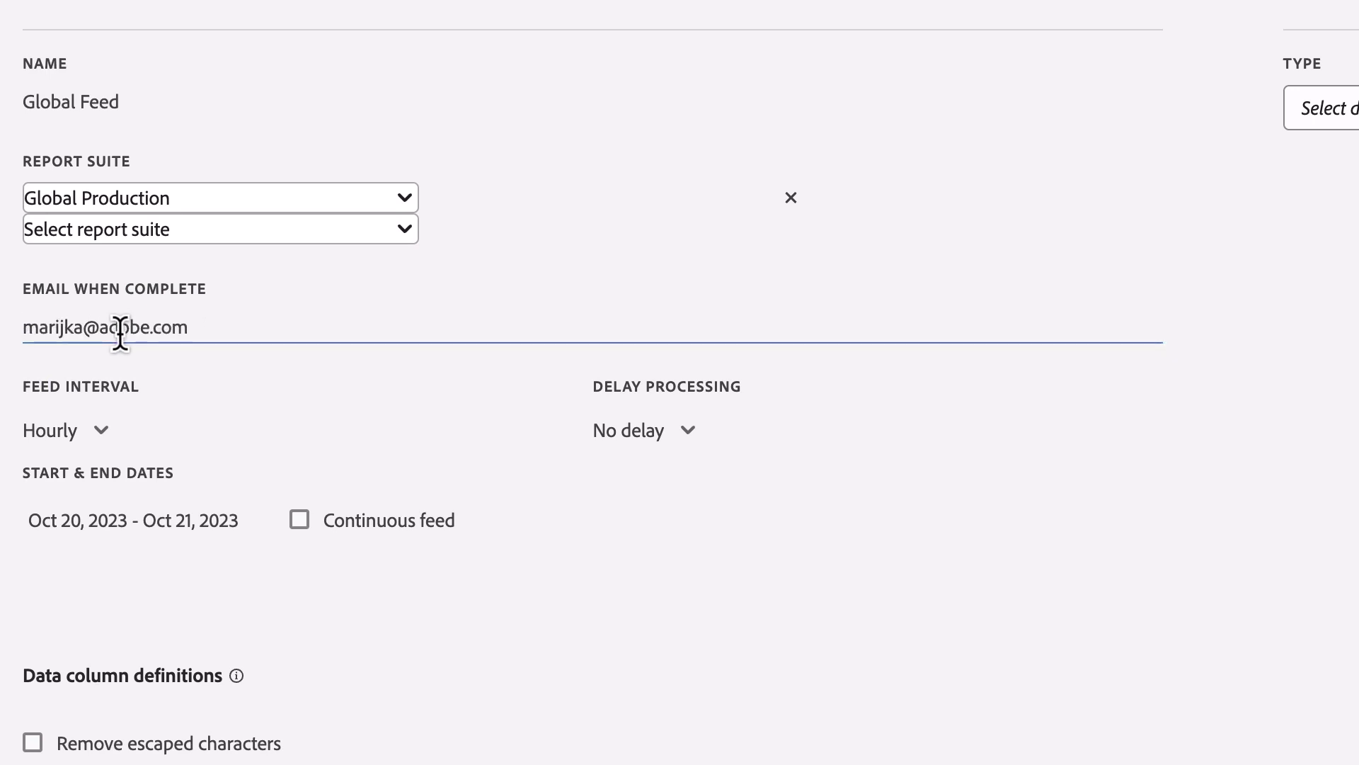
- Keep the Hourly interval, delay processing by 120 minutes, and make the feed continuous
left_click(99, 435)
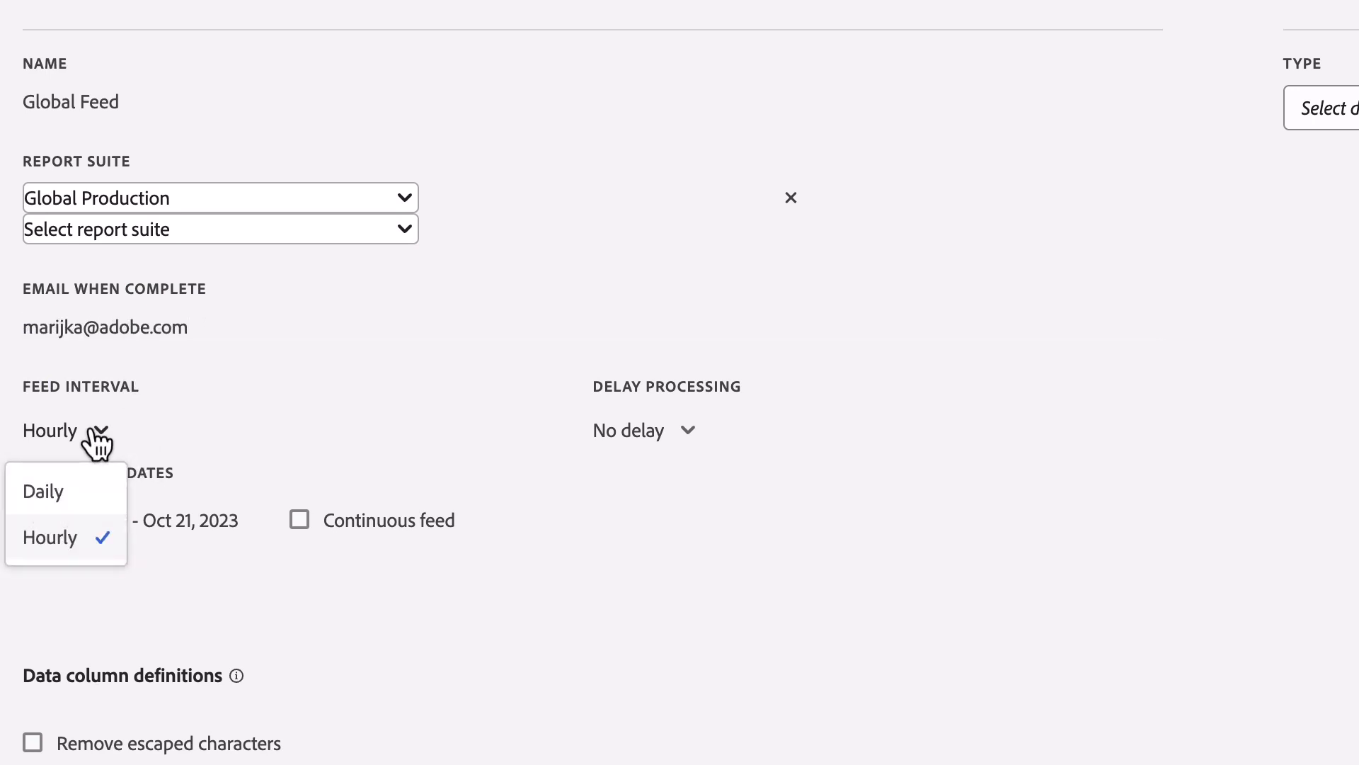
left_click(775, 488)
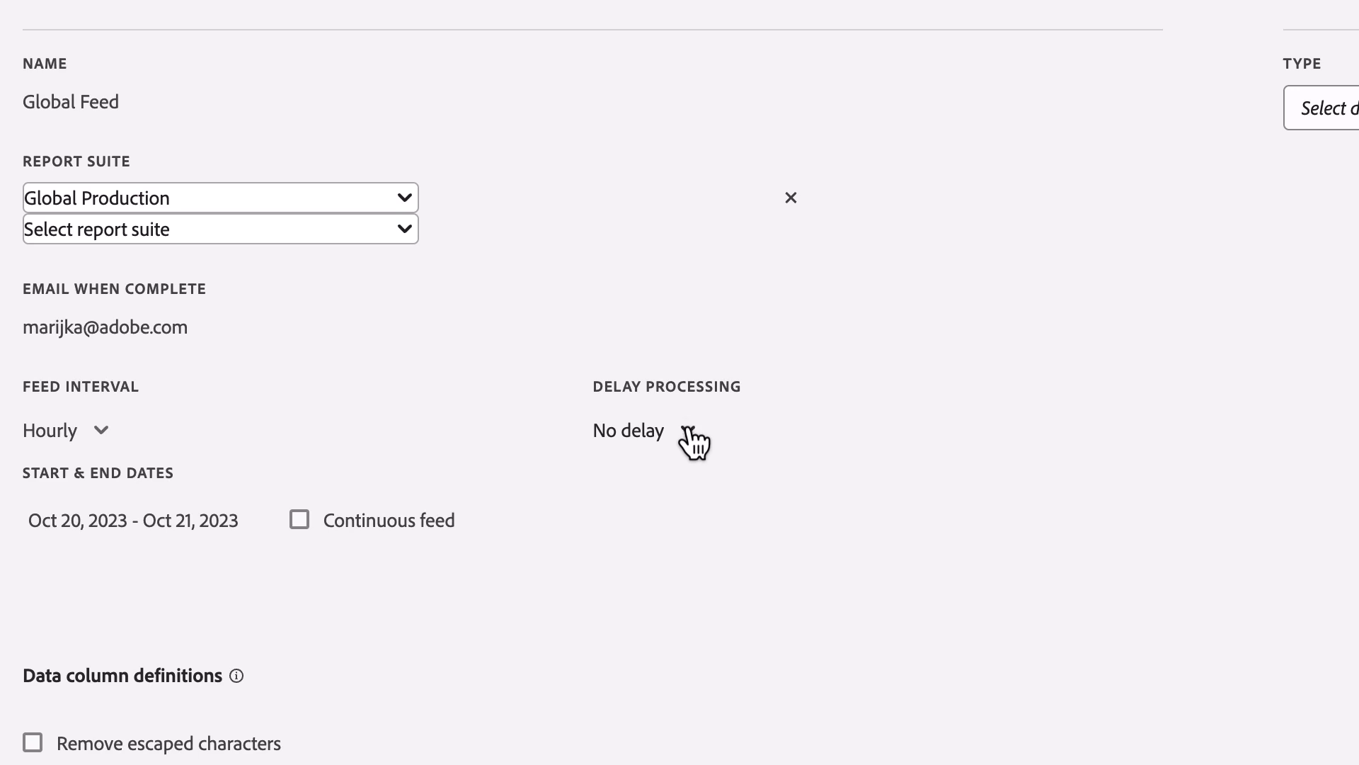
left_click(688, 433)
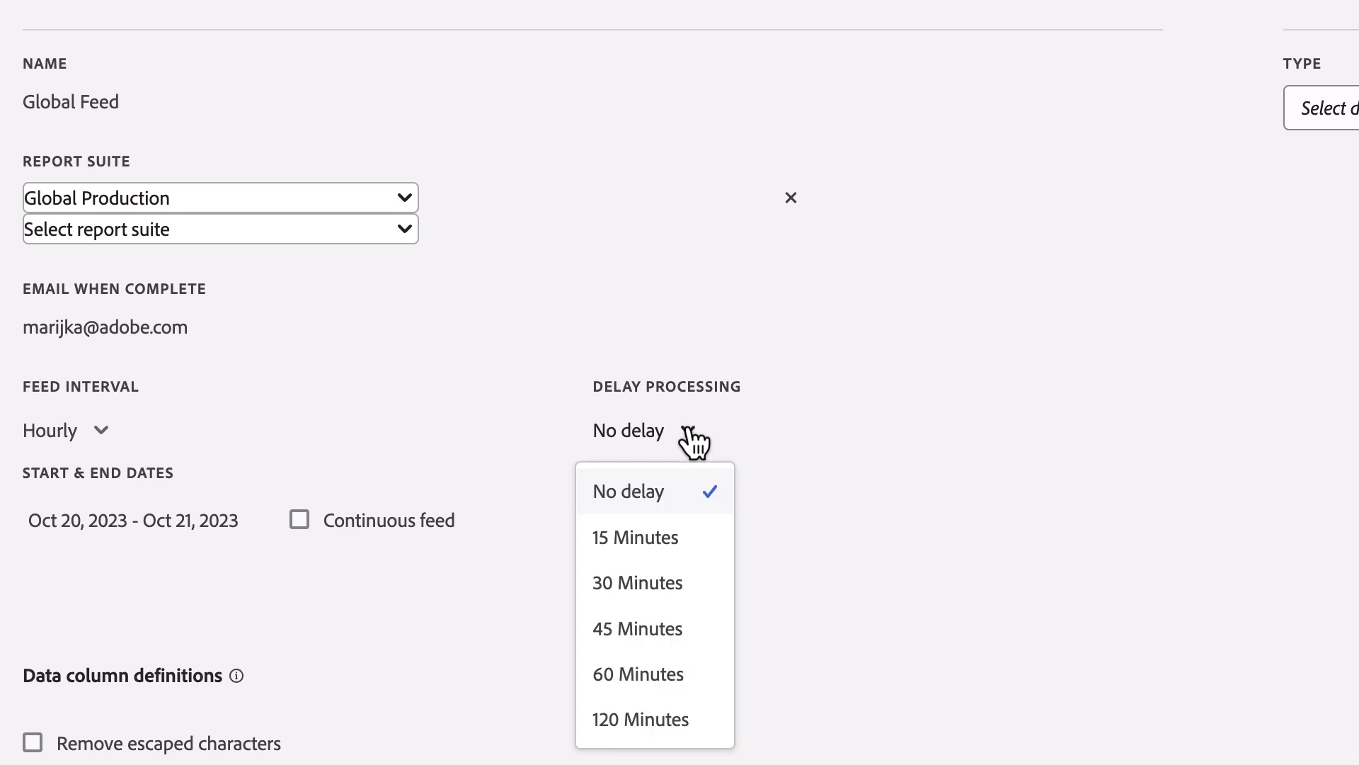
left_click(682, 722)
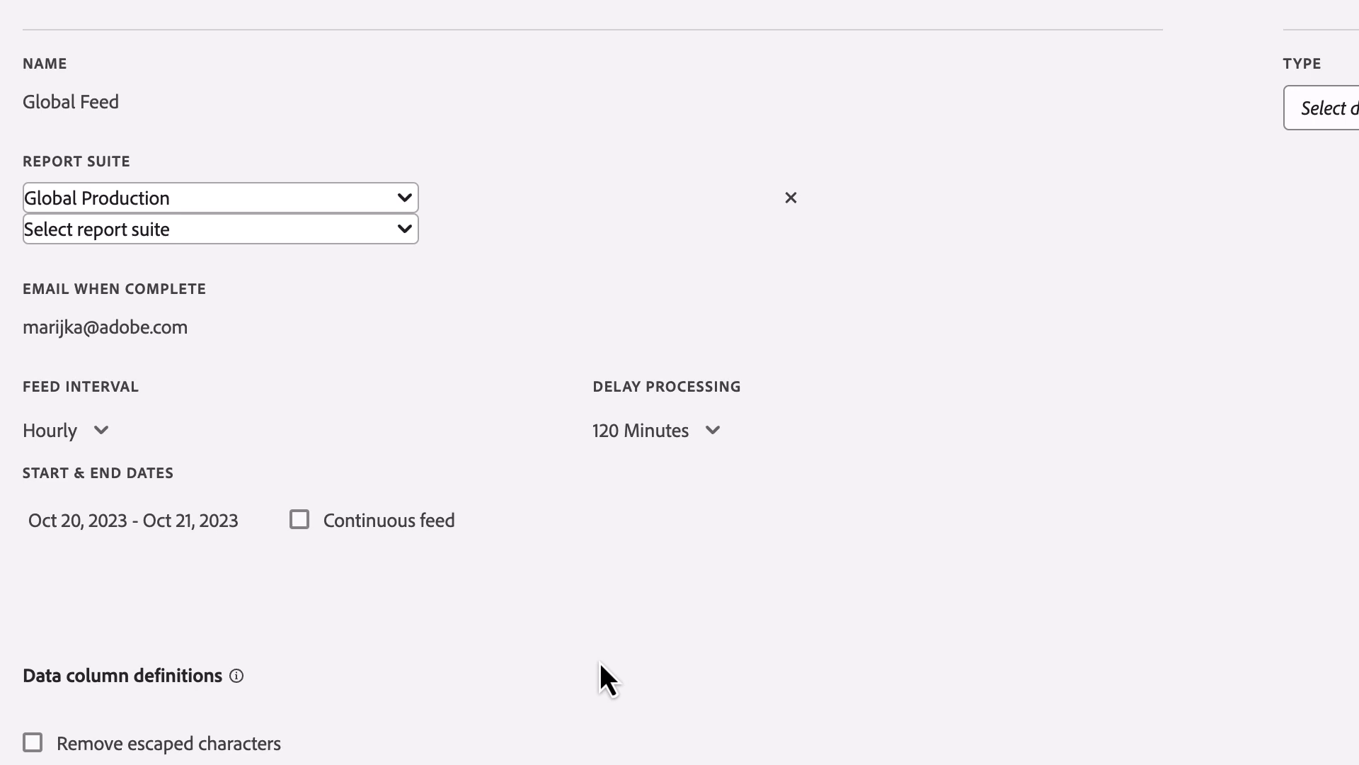
left_click(298, 520)
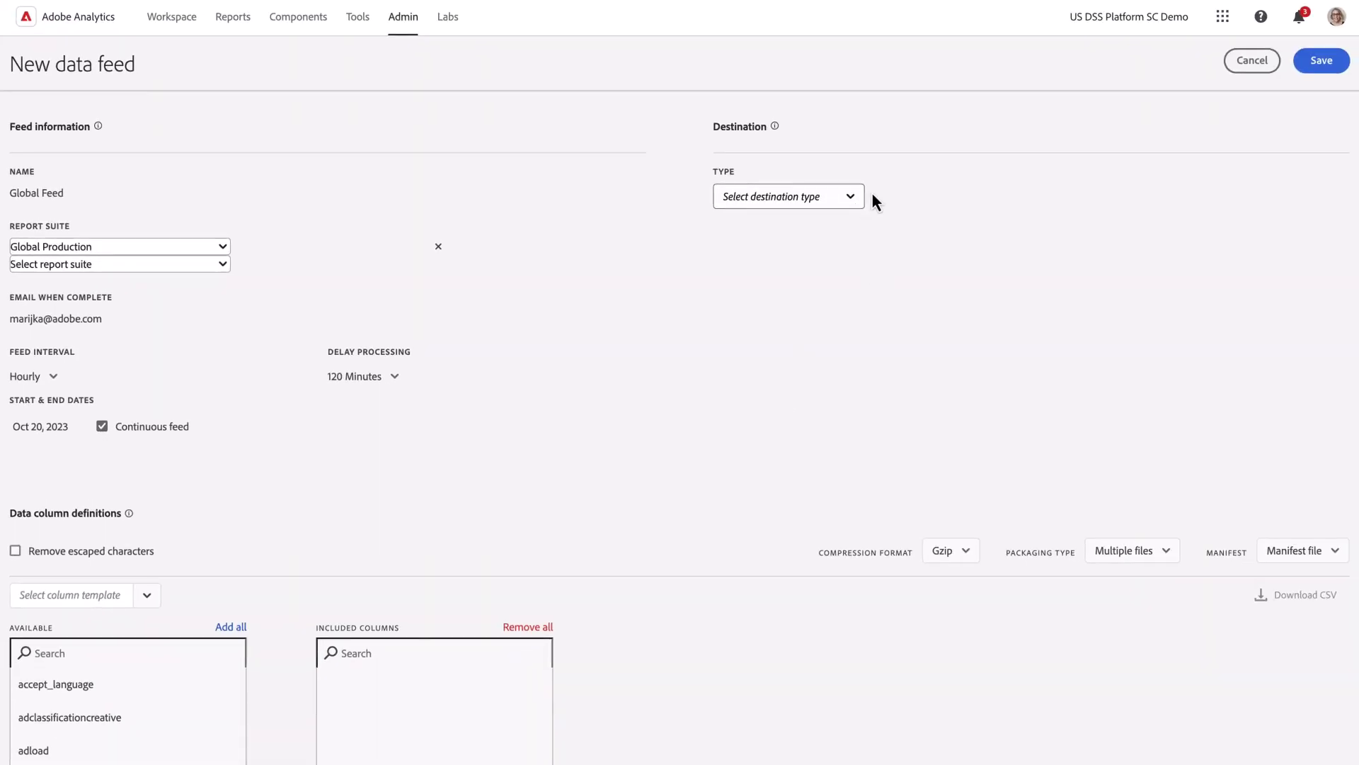
- Choose Amazon S3 as the destination type and bring up its export location settings
left_click(852, 194)
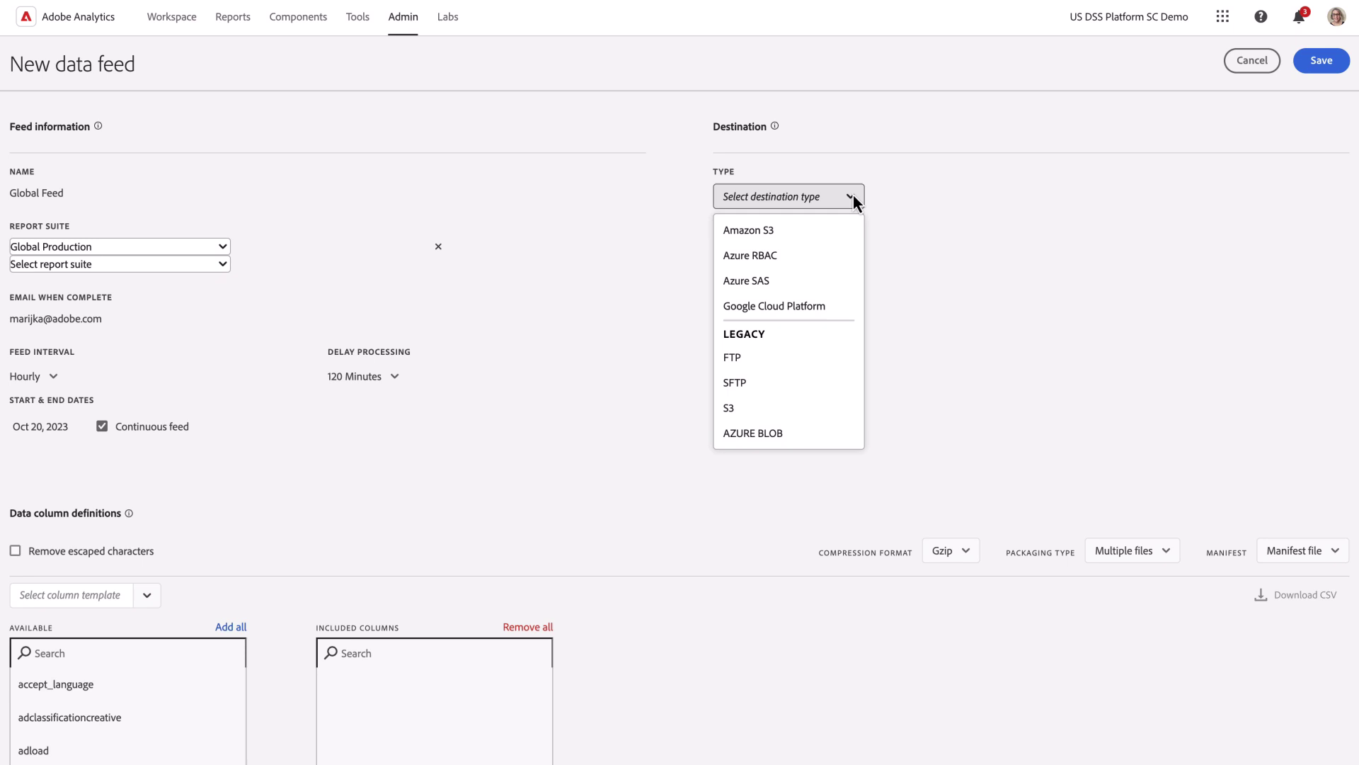
left_click(791, 228)
left_click(781, 284)
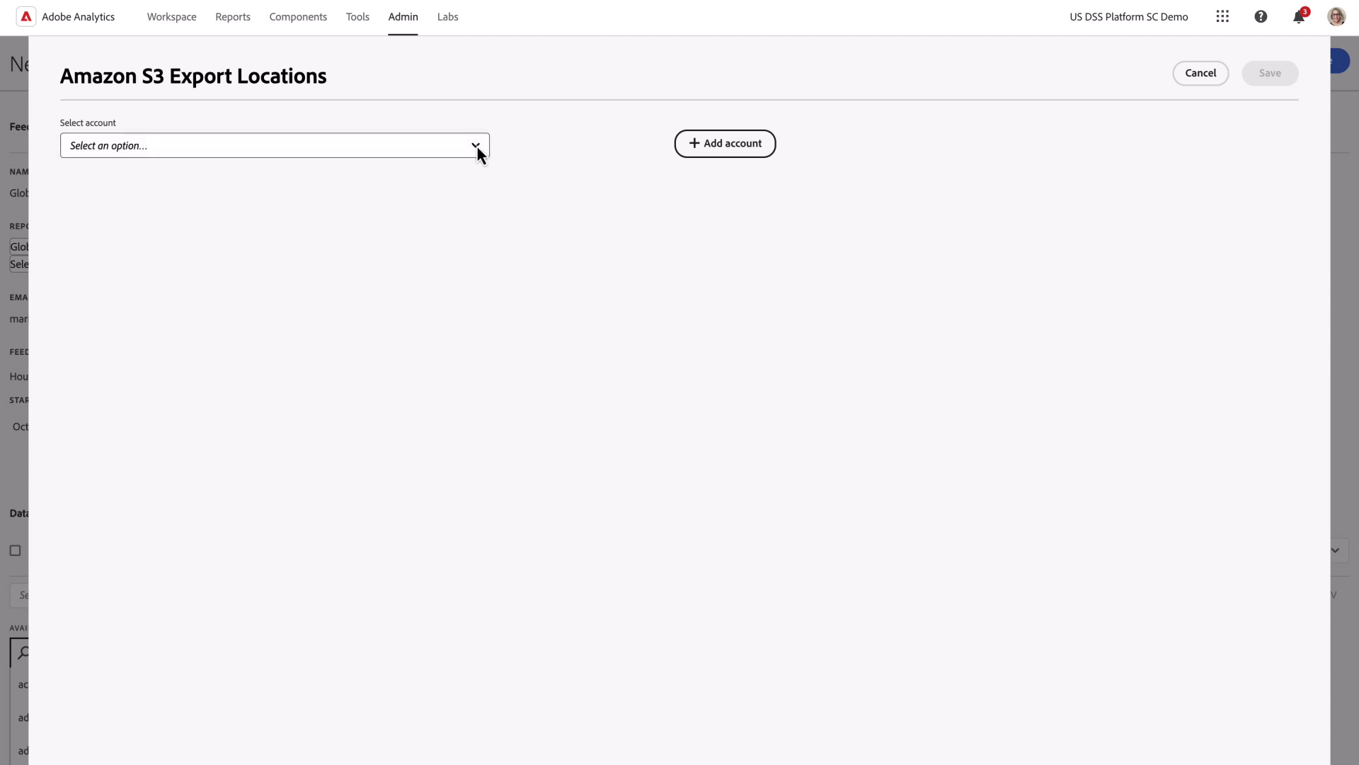
- Save the S3 destination with account S3 Test and location S3 Marijka Test
left_click(474, 147)
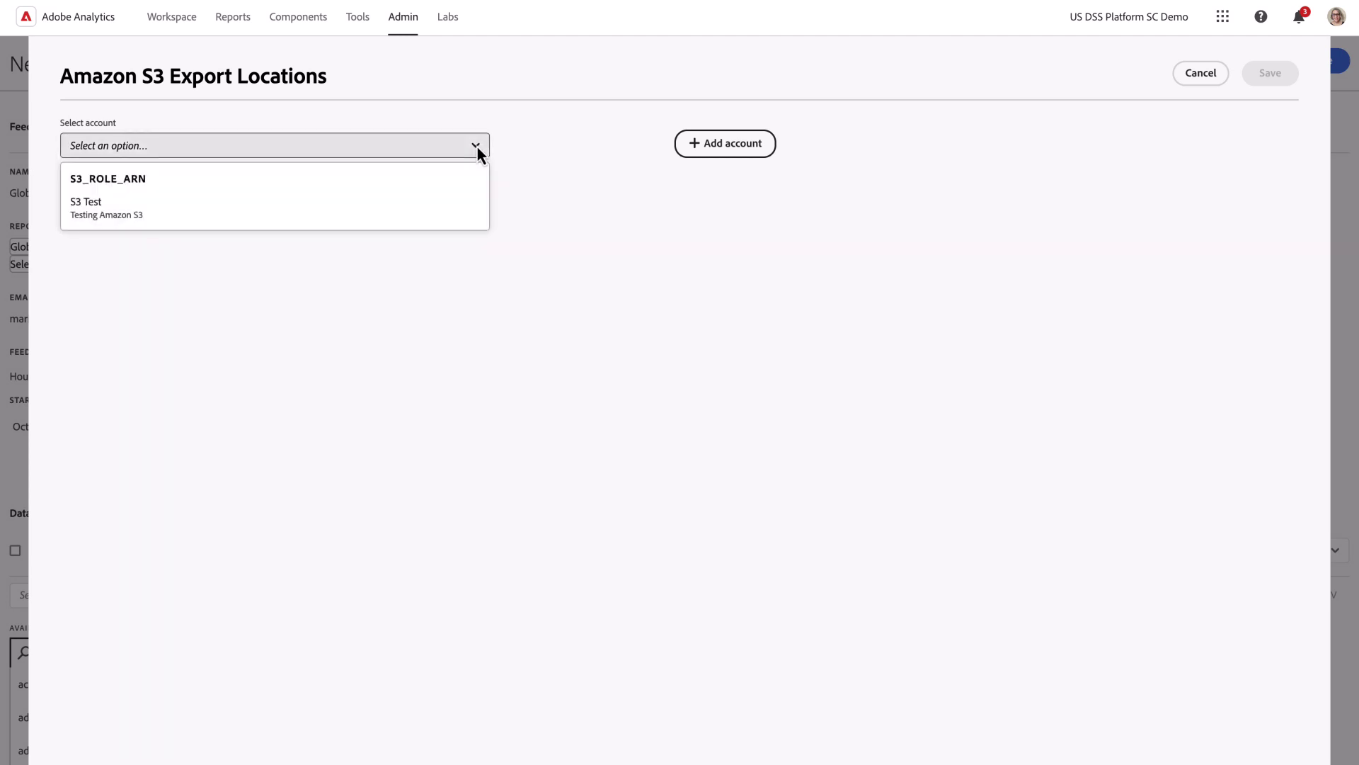
left_click(456, 211)
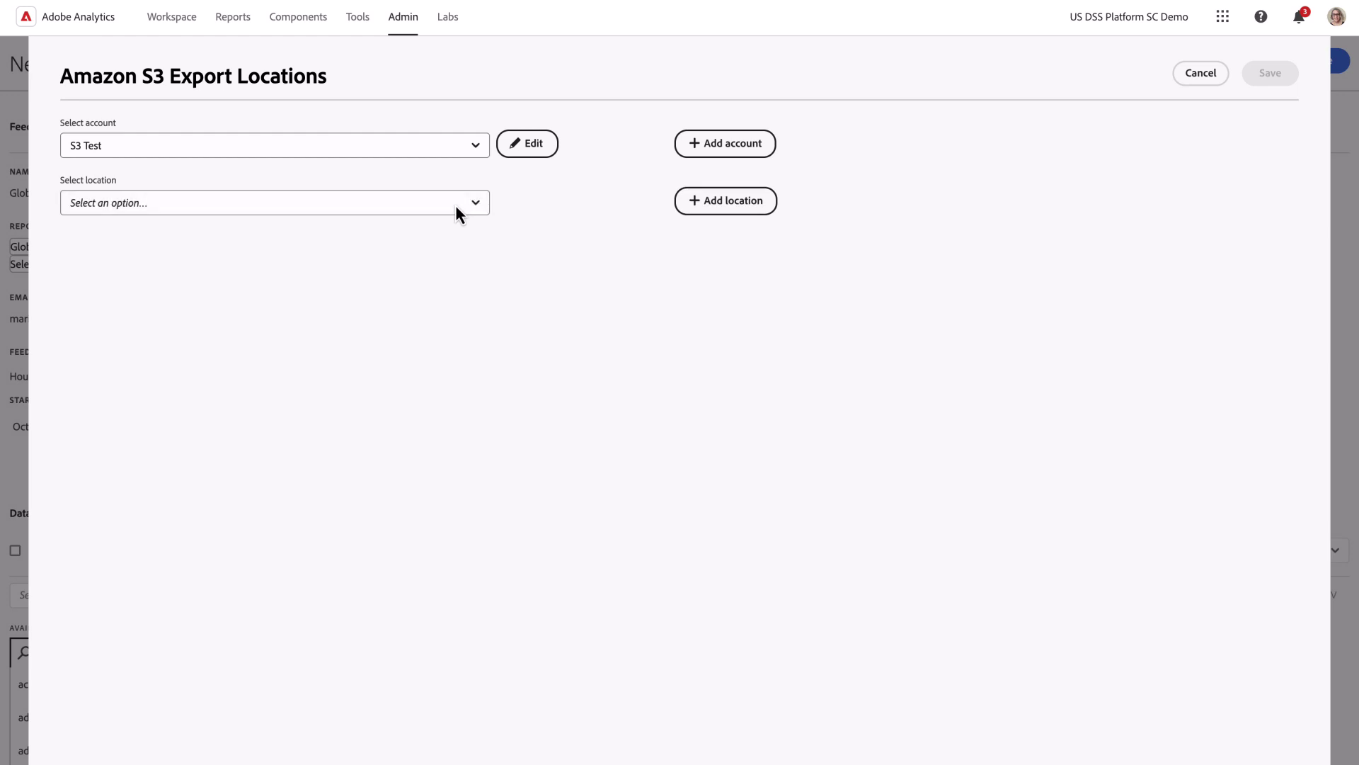
left_click(476, 203)
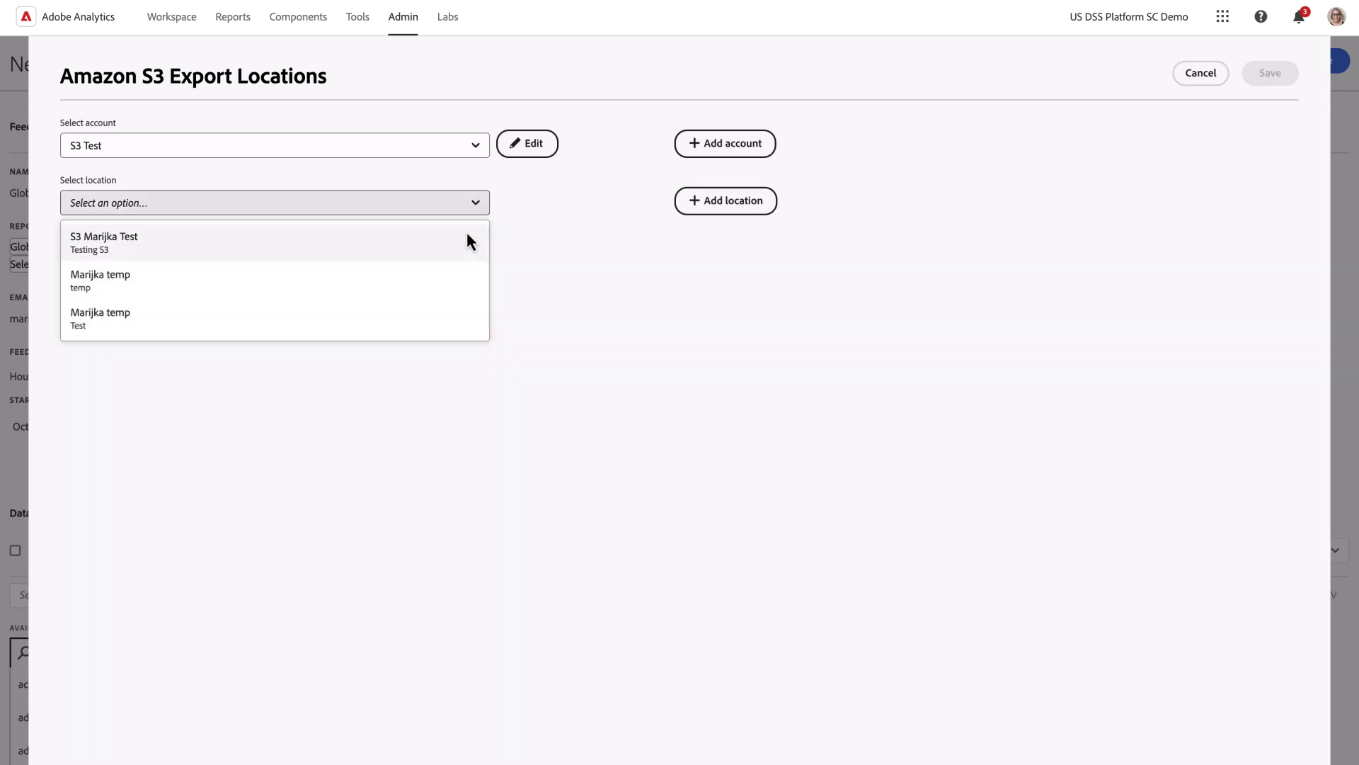
left_click(467, 232)
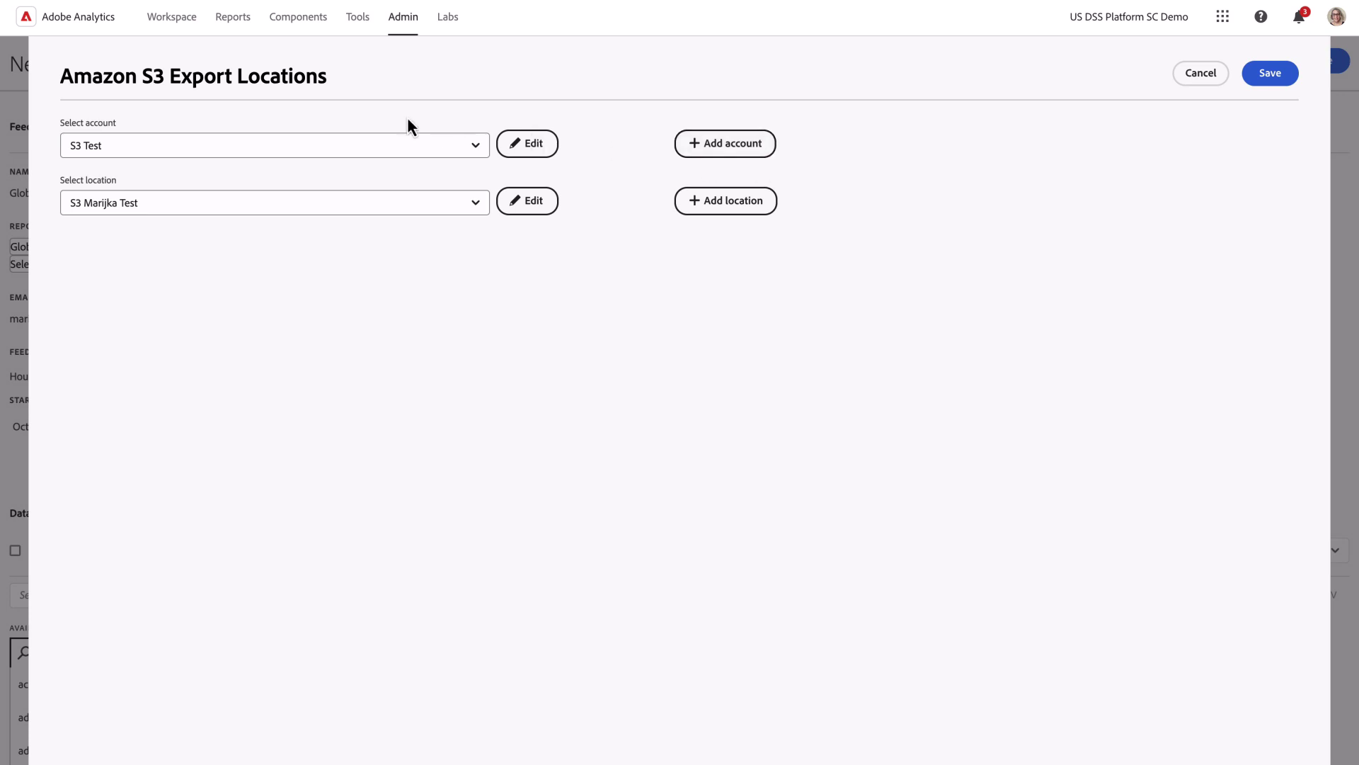
left_click(1271, 73)
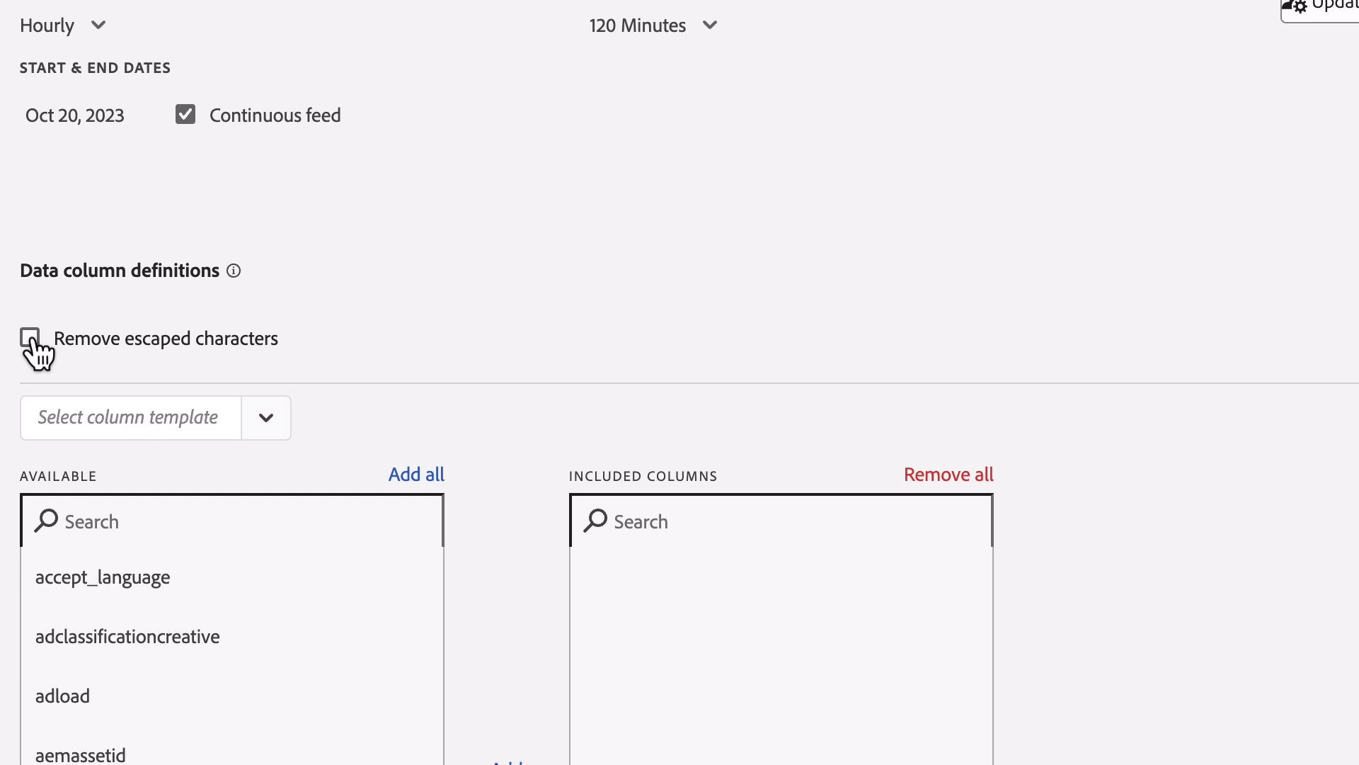
- Enable Remove escaped characters under Data column definitions
left_click(31, 343)
scroll(383, 388, "down", 3)
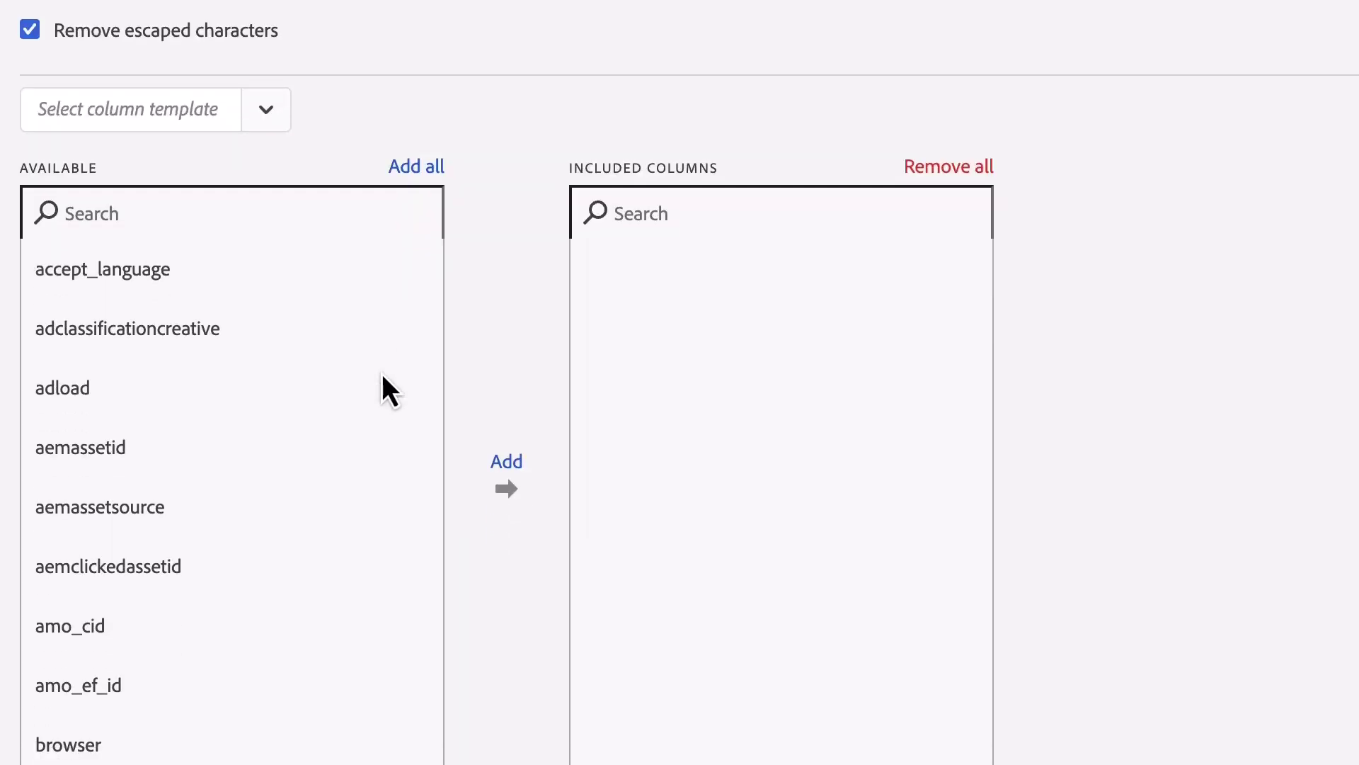
- Apply the All Columns Premium (Feb 2022) column template to the included columns
left_click(271, 113)
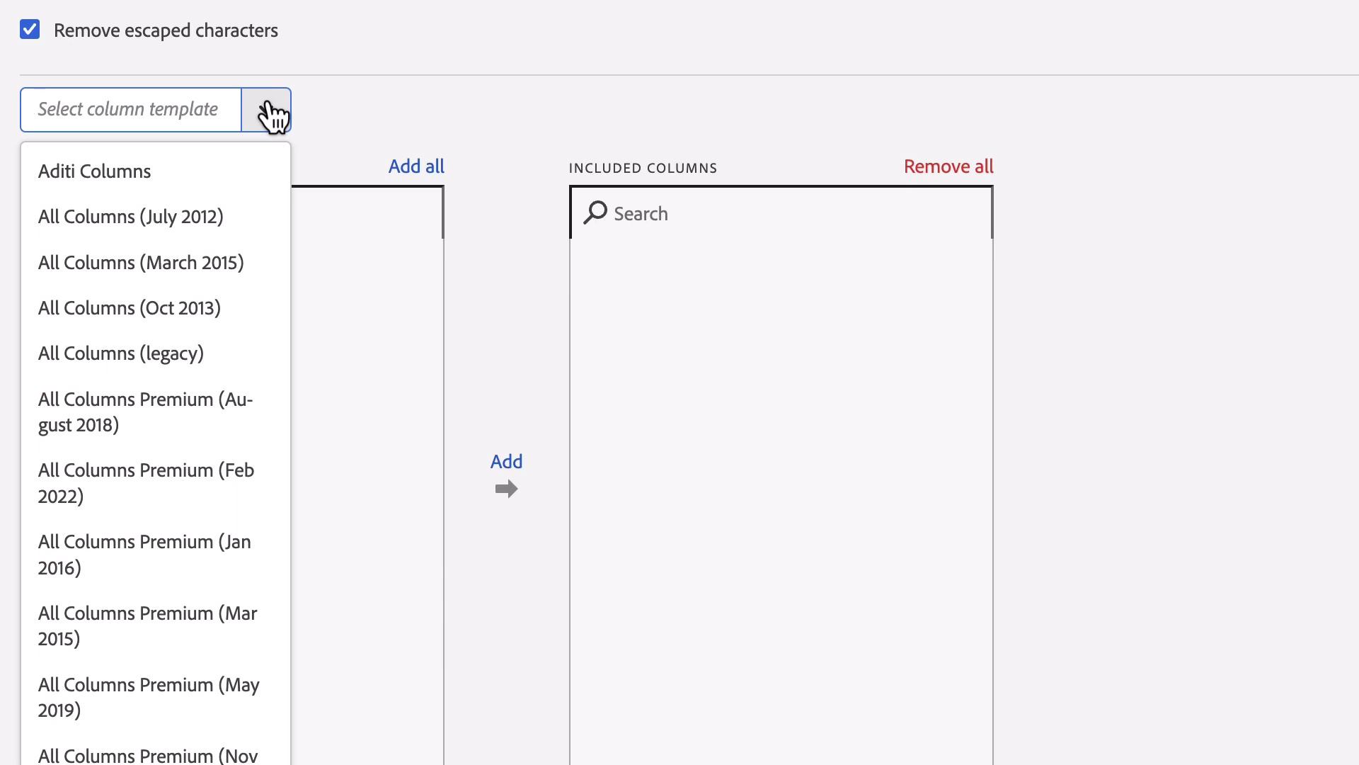
left_click(206, 486)
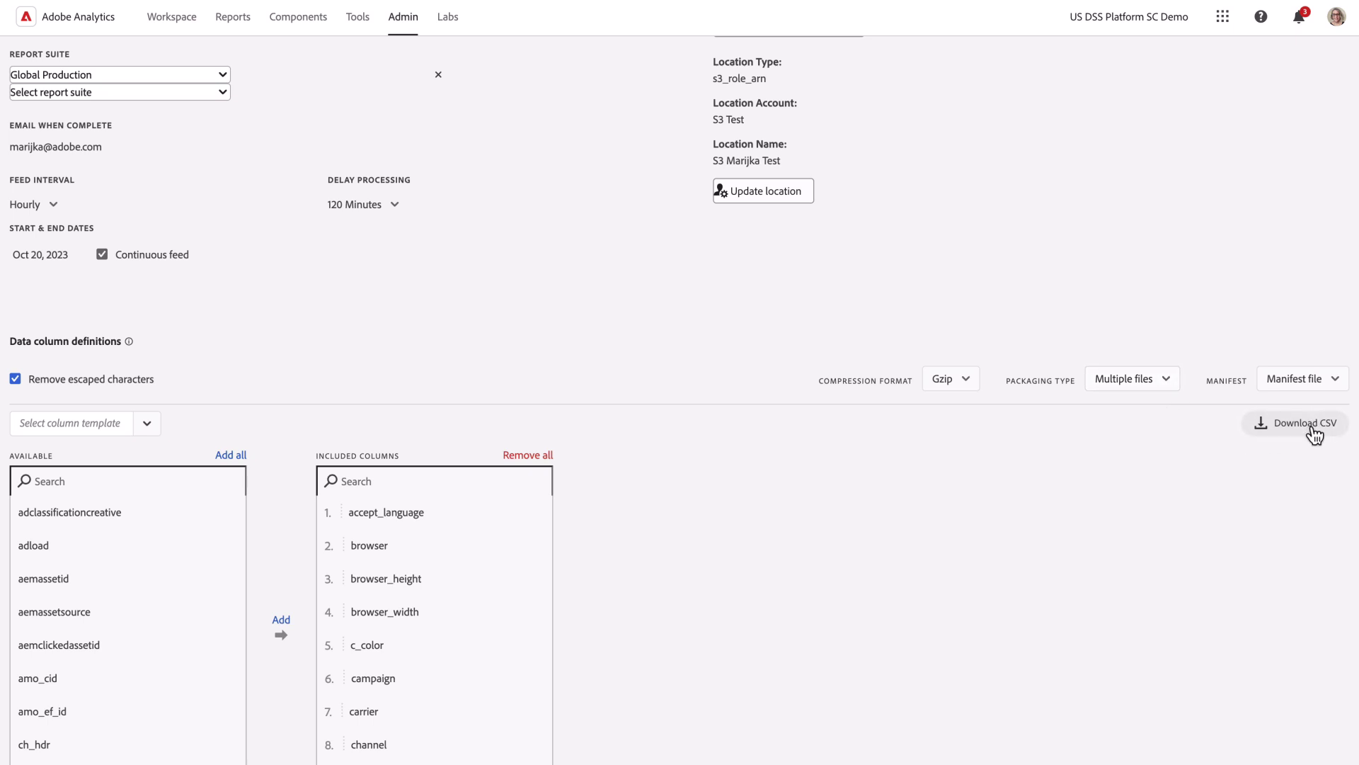
scroll(1313, 434, "up", 3)
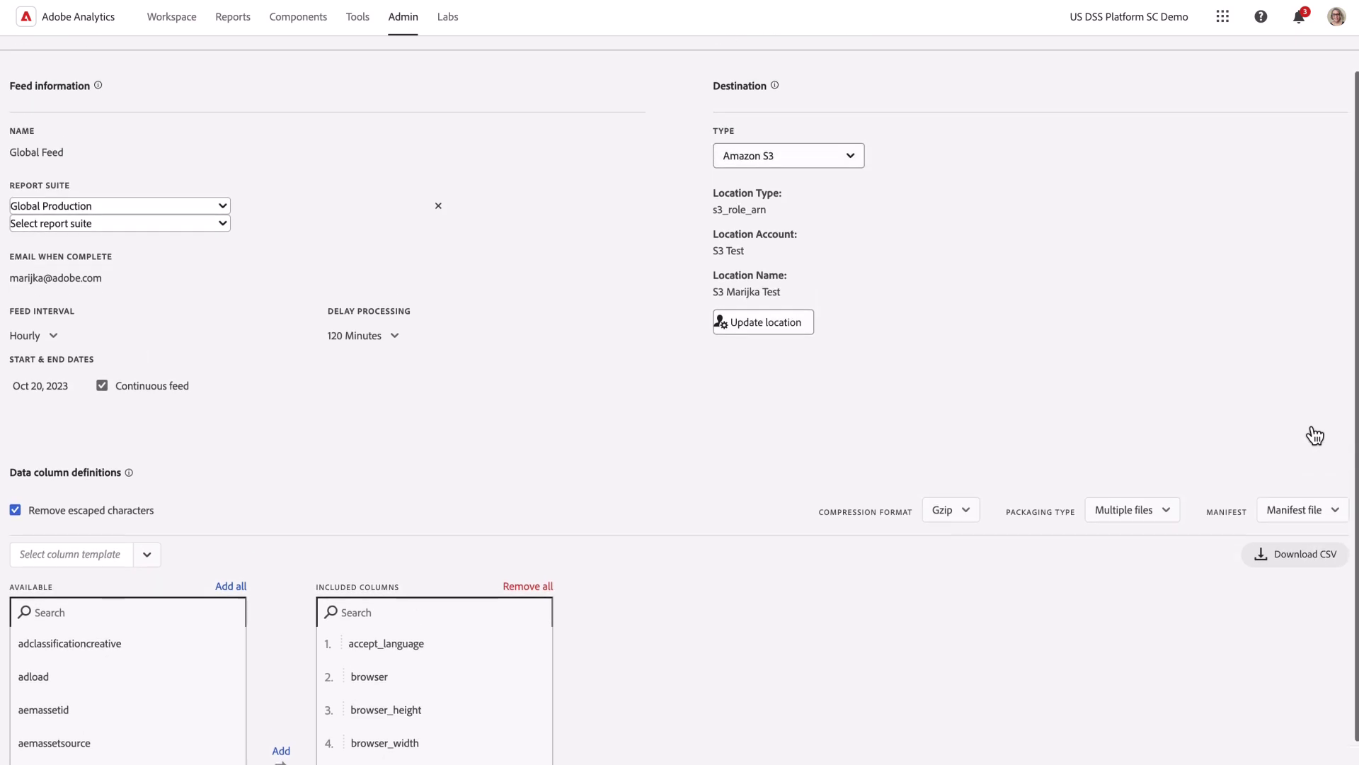